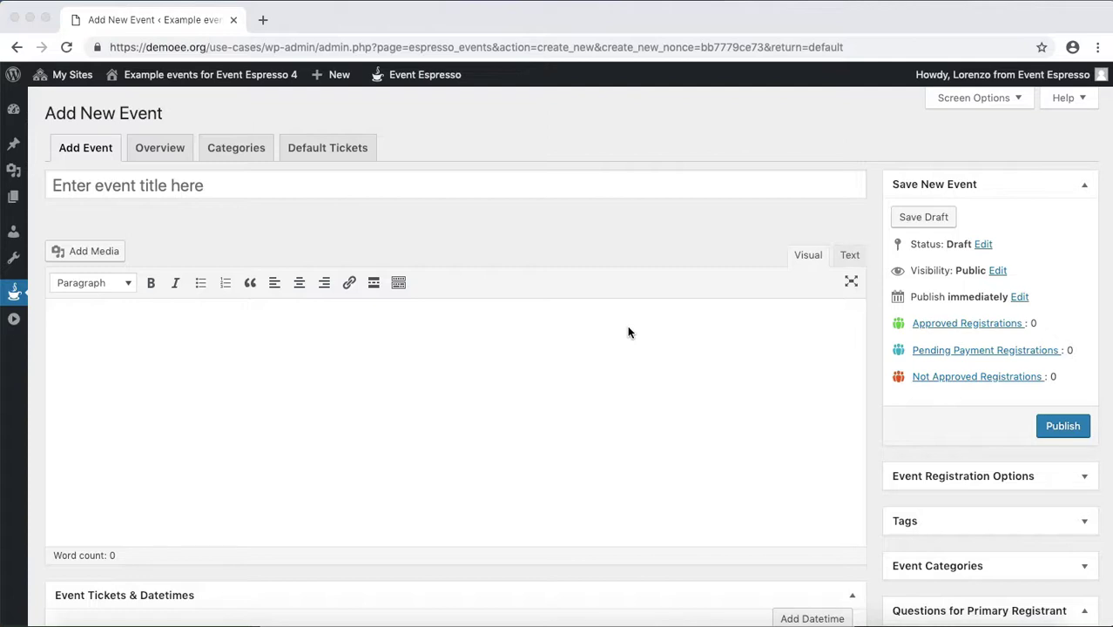
- Title the new event "Weekend Getaway at the Tradewinds Island Resort"
click(570, 178)
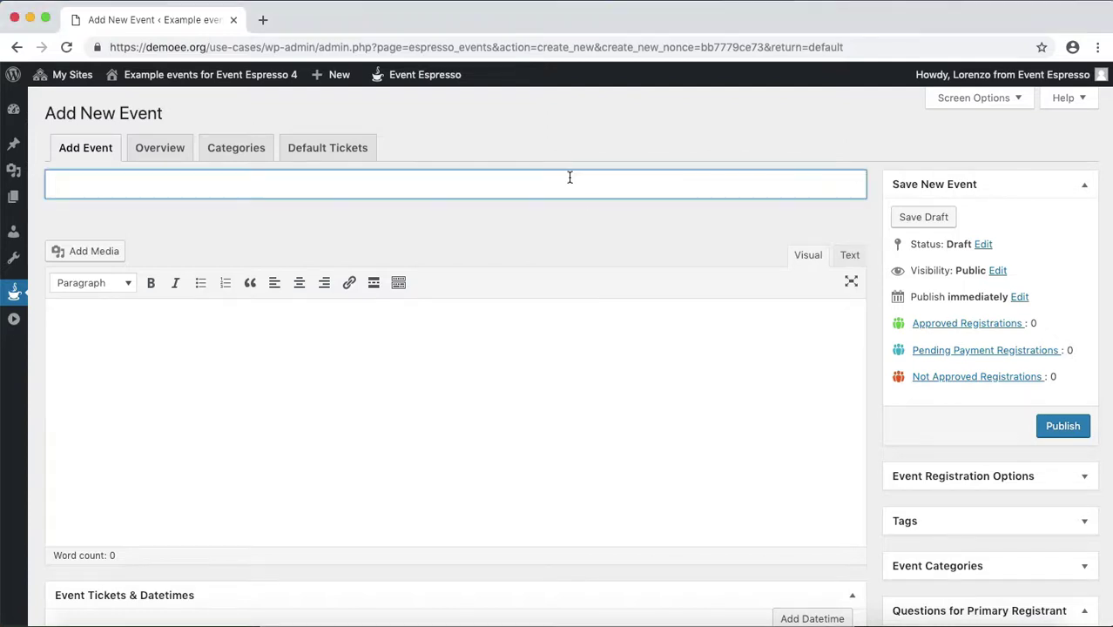
text(Weekend G)
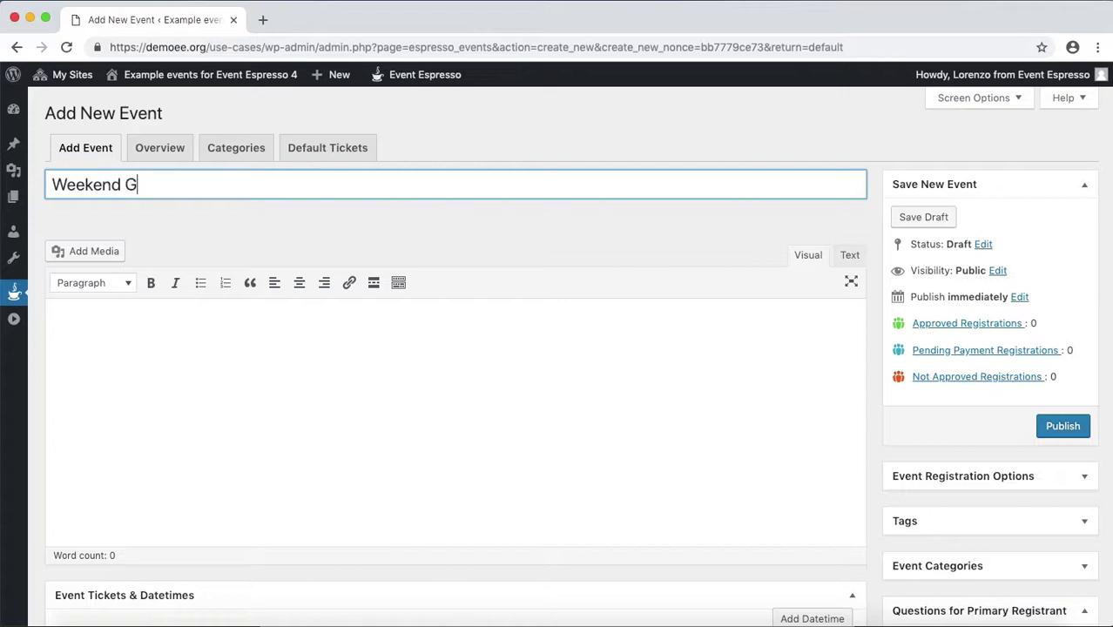
text(etaway at the Tradew)
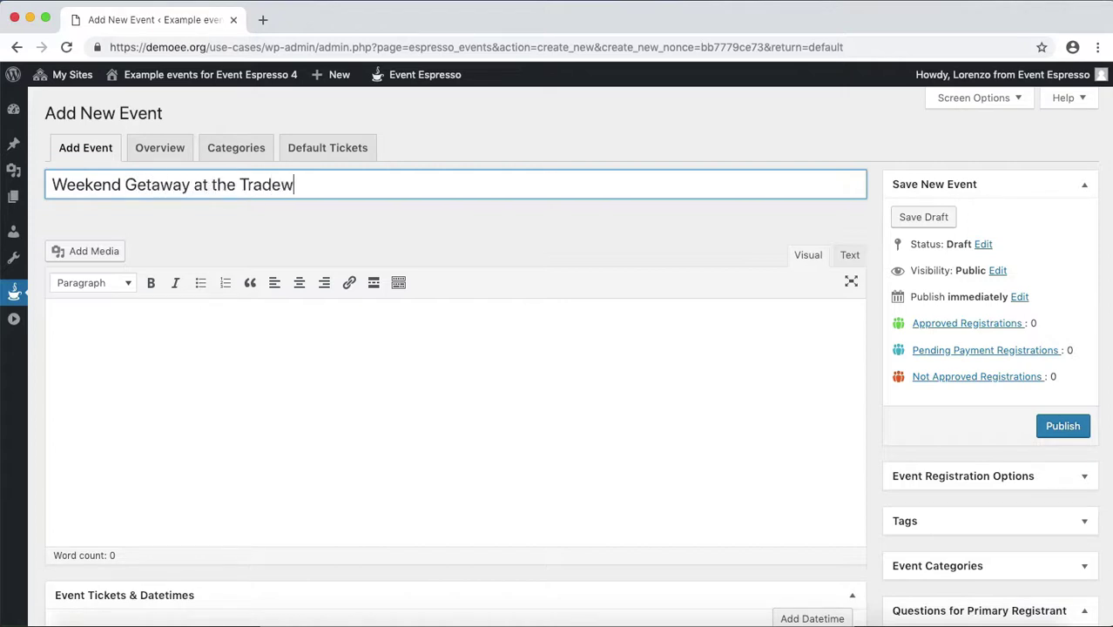
text(inds Island Resourt)
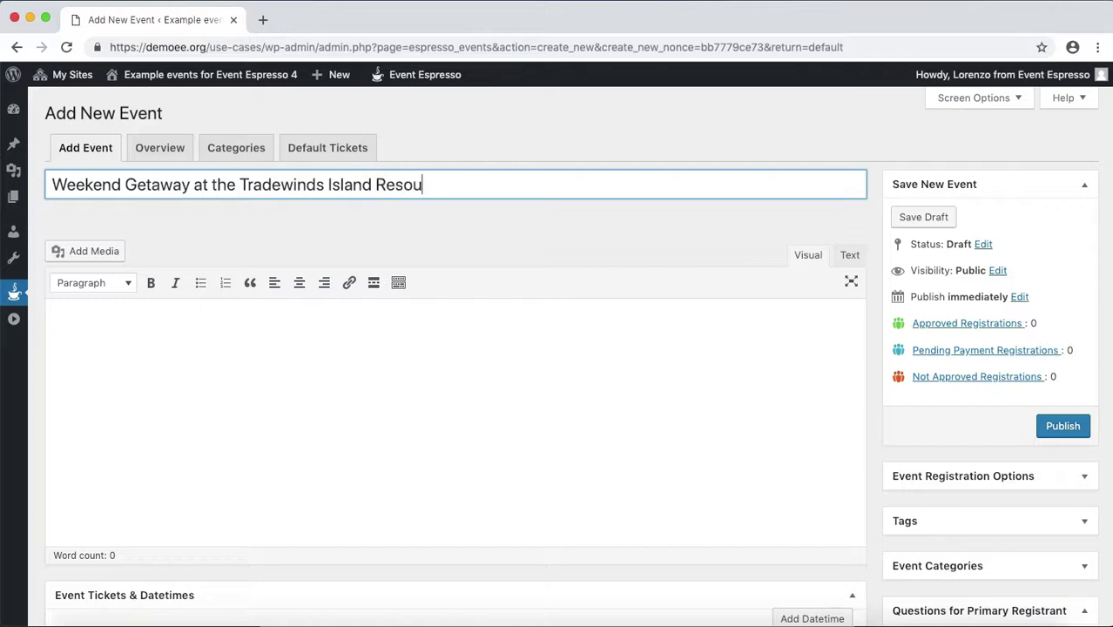
key(BackSpace)
key(BackSpace)
text(rt)
- Write the event description: nonprofit raffle for a two-guest weekend getaway, dates April 1 through June 1 from 11am through 12pm, raffle ticket $75
click(528, 331)
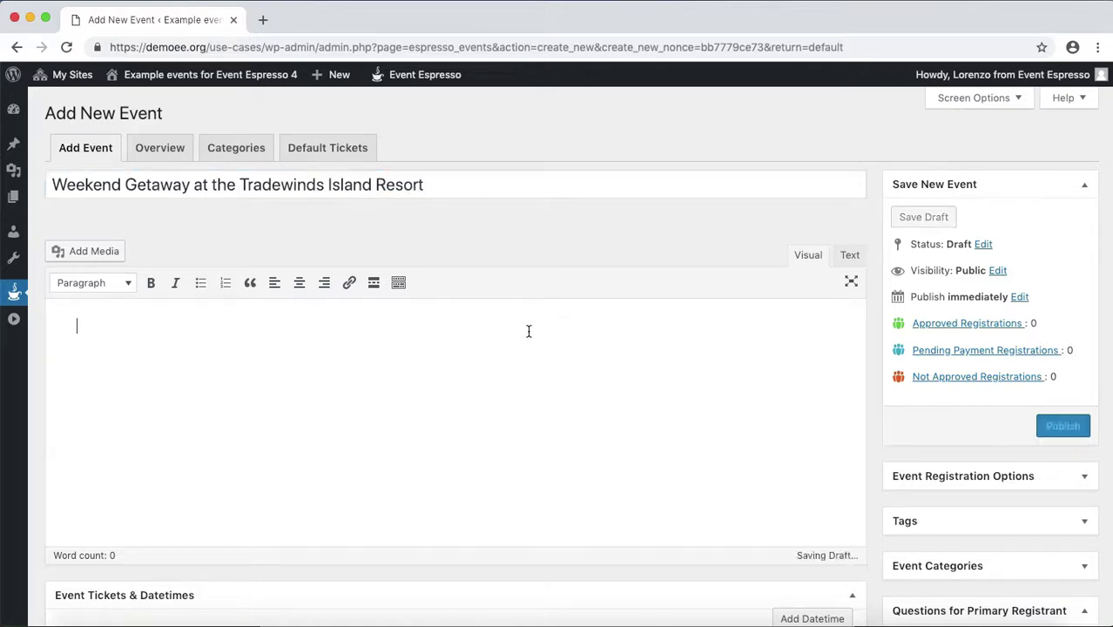
text(Event details  A raffle to raise funds for a local nonprofit organization. The winner will be announced on June 1st and gets a weekend getaway for two guests at the beautiful Tradewinds Island resort in St. Pete Beach, Florida.  Dates  - April 1 through June 1 from 11am through 12pm  Pricing - Ticket for raffle: $75)
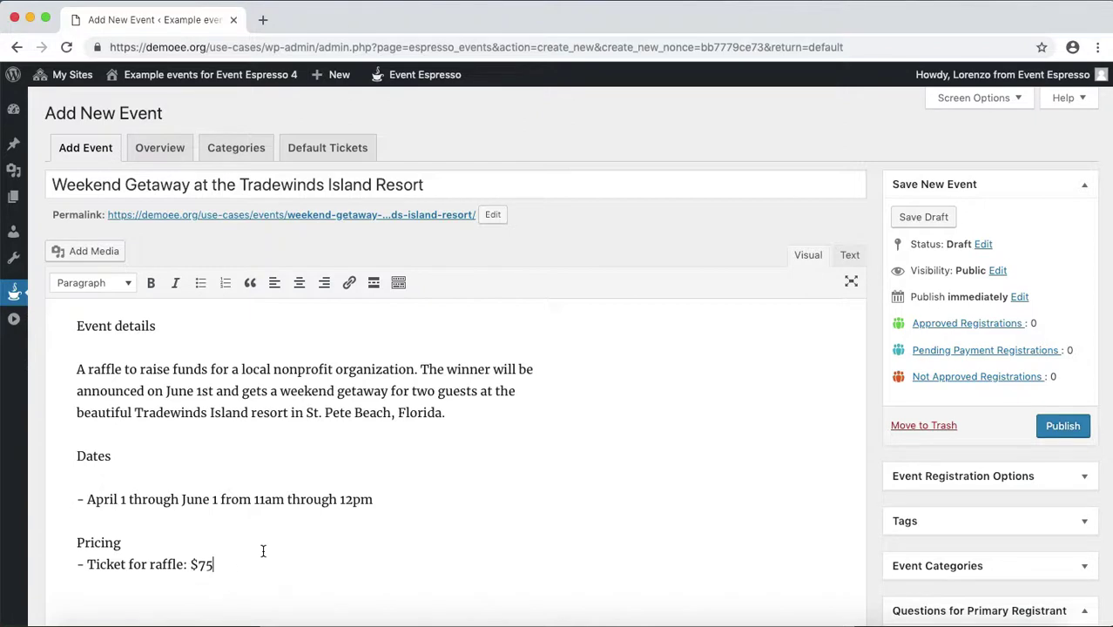
- Set the event datetime's start to April 1, 2019 at 11:00 am
scroll(263, 551, down, 5)
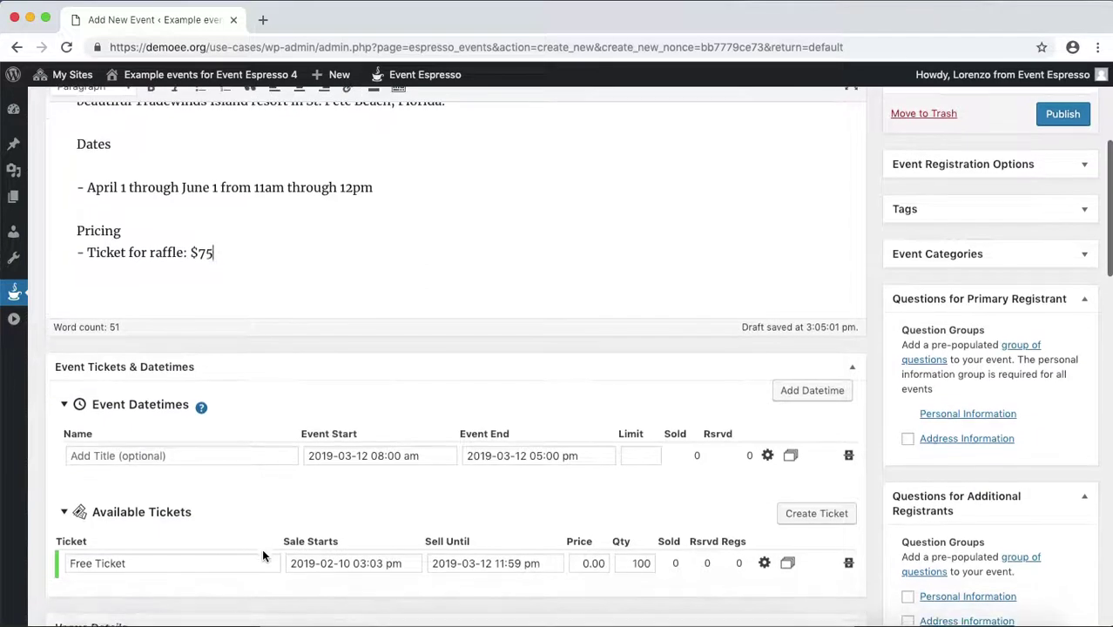
click(366, 449)
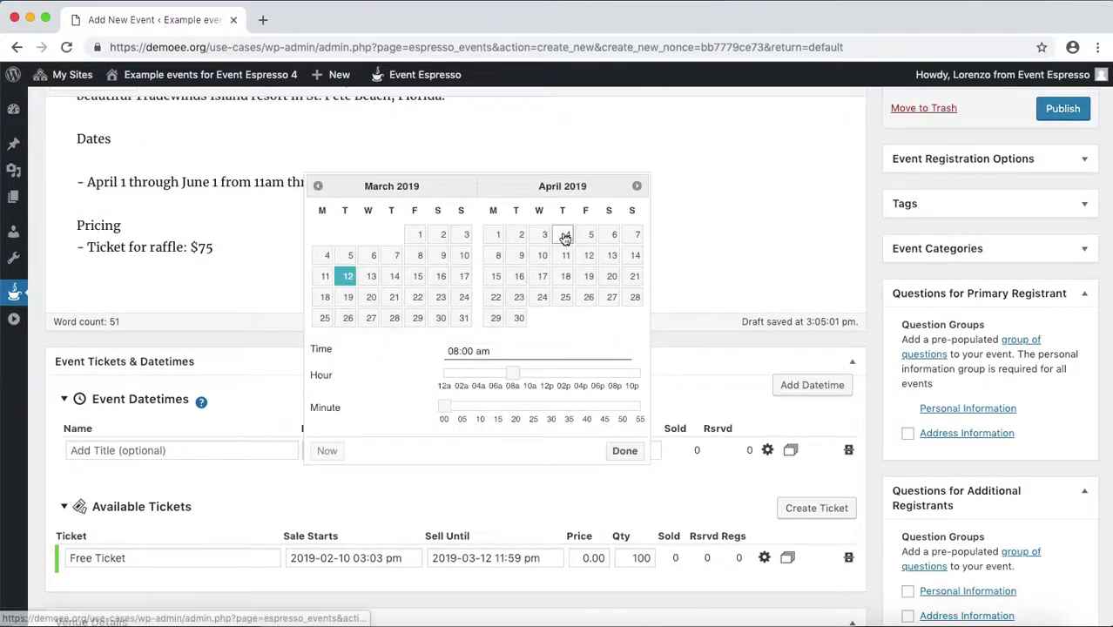
click(498, 235)
drag(514, 377, 538, 372)
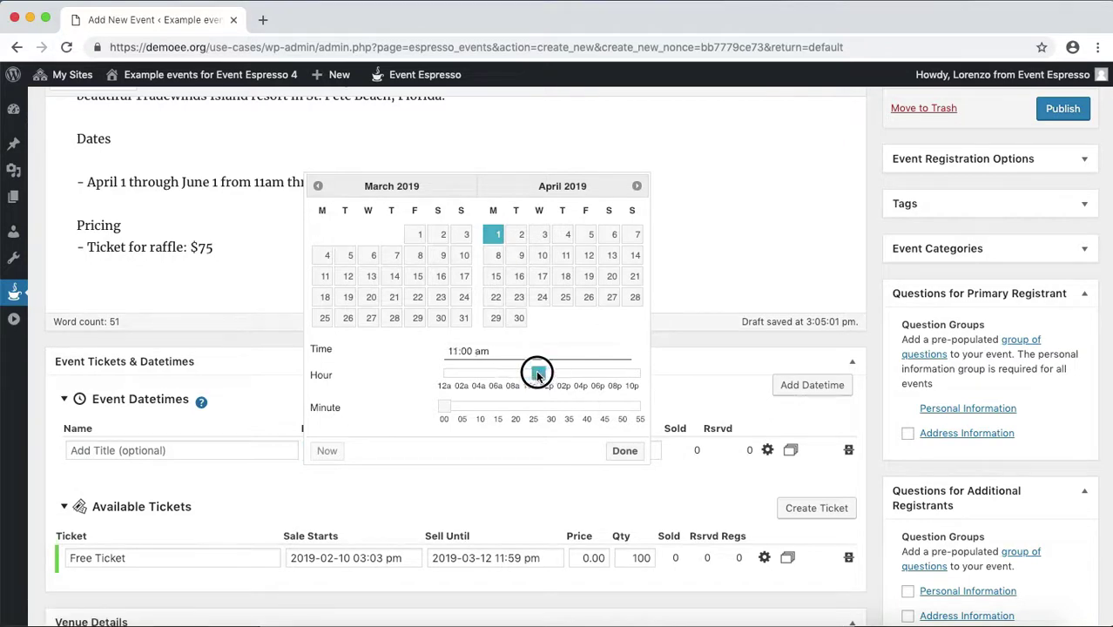
click(625, 450)
- Set the event datetime's end to June 1, 2019 at 12:00 pm
click(510, 450)
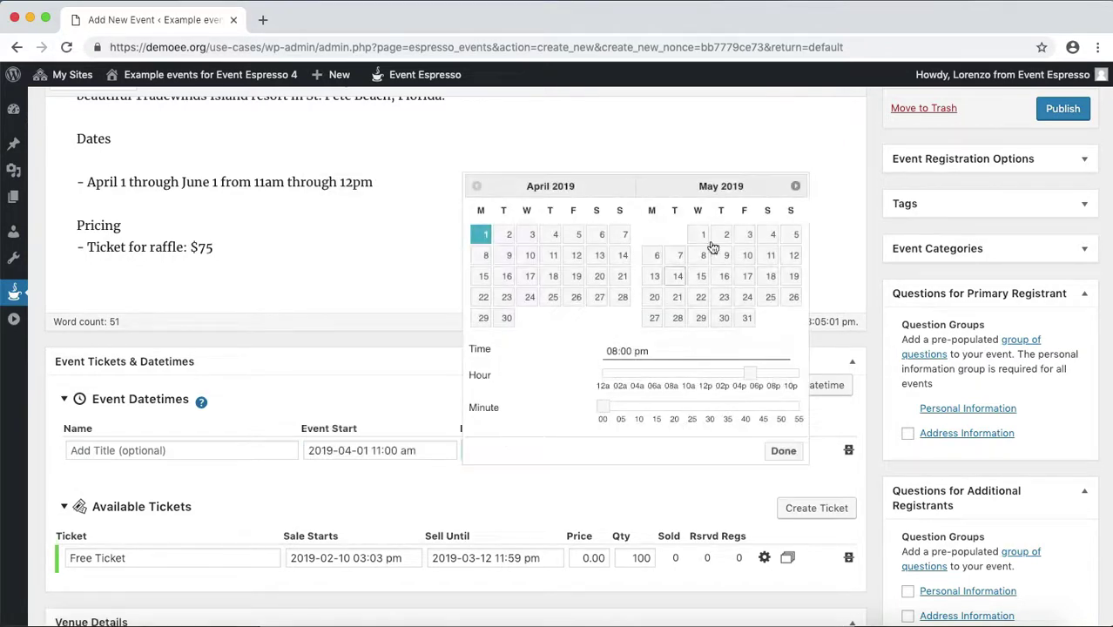
click(796, 186)
click(767, 236)
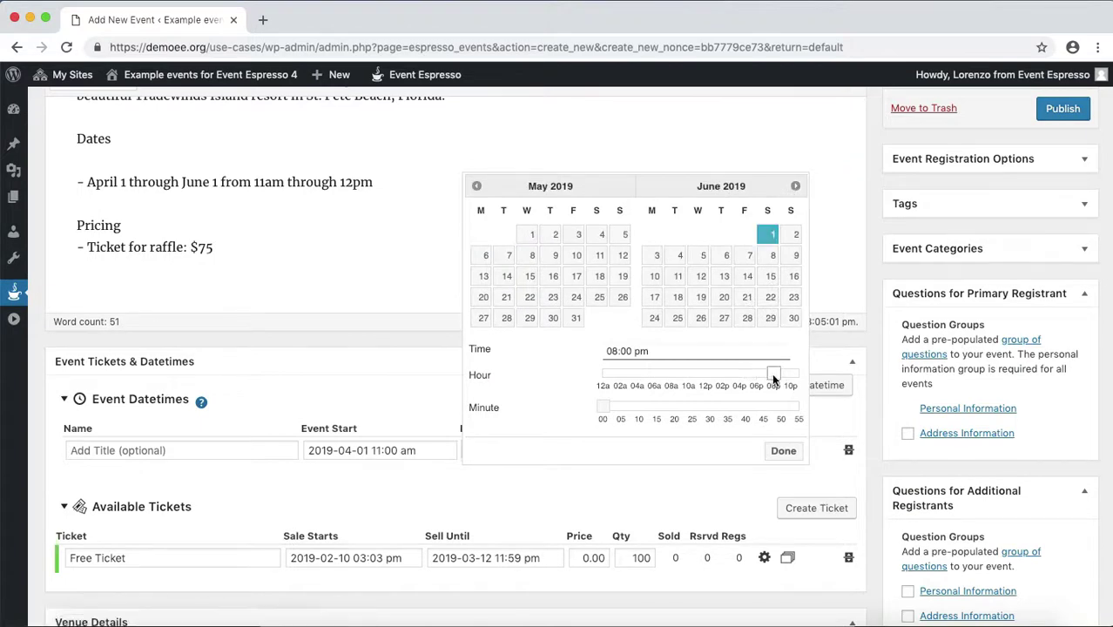
drag(771, 373, 703, 380)
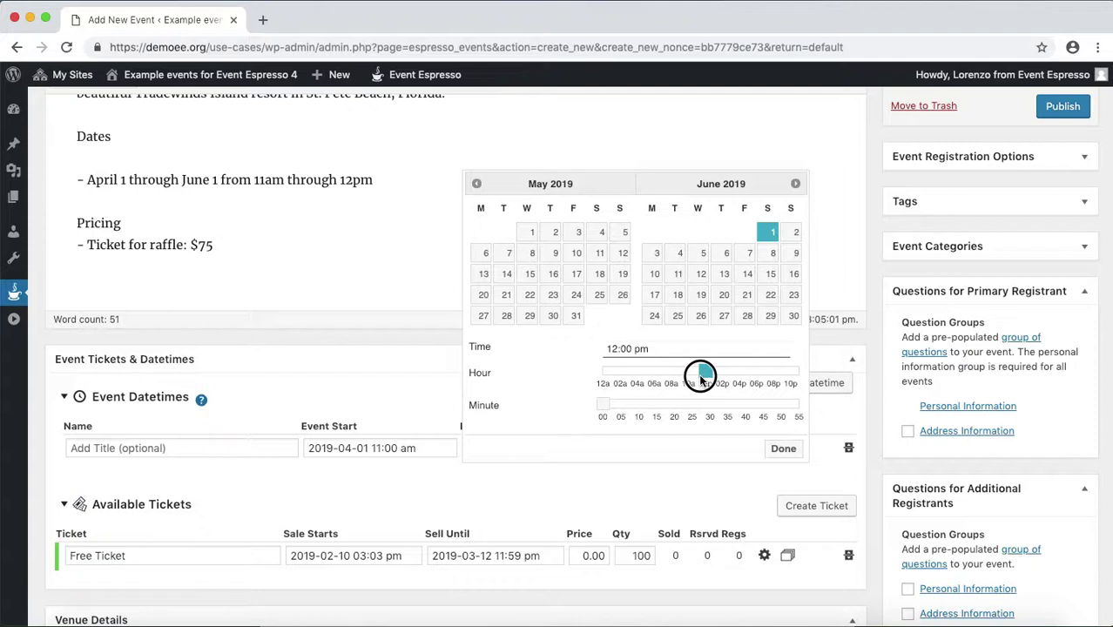
click(783, 448)
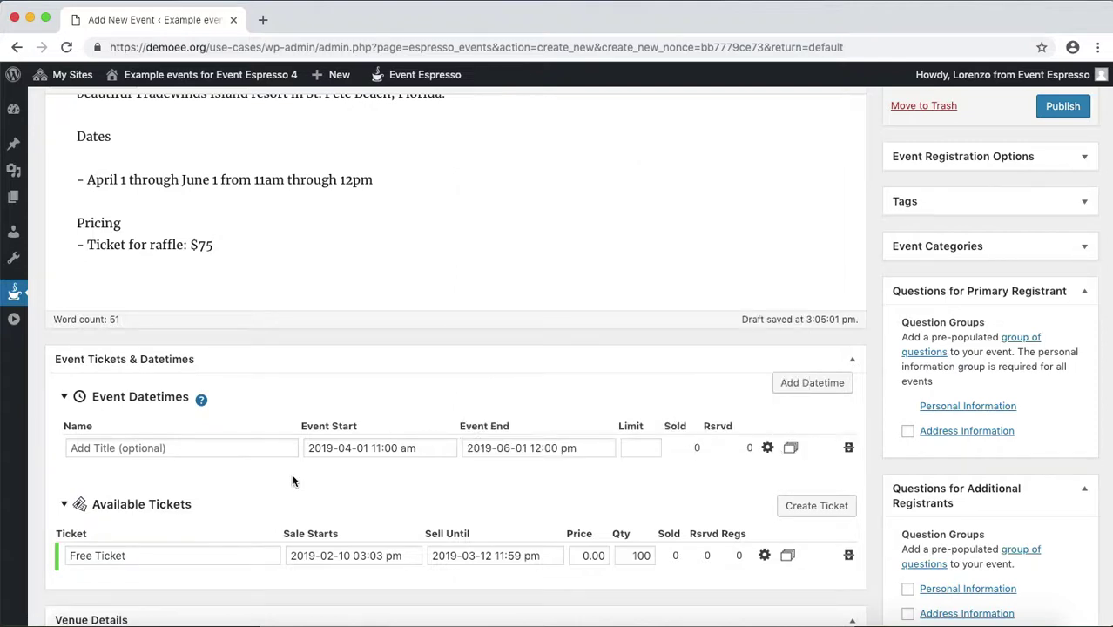
- Rename the available free ticket to "Ticket for raffle"
double_click(197, 555)
click(197, 555)
triple_click(197, 555)
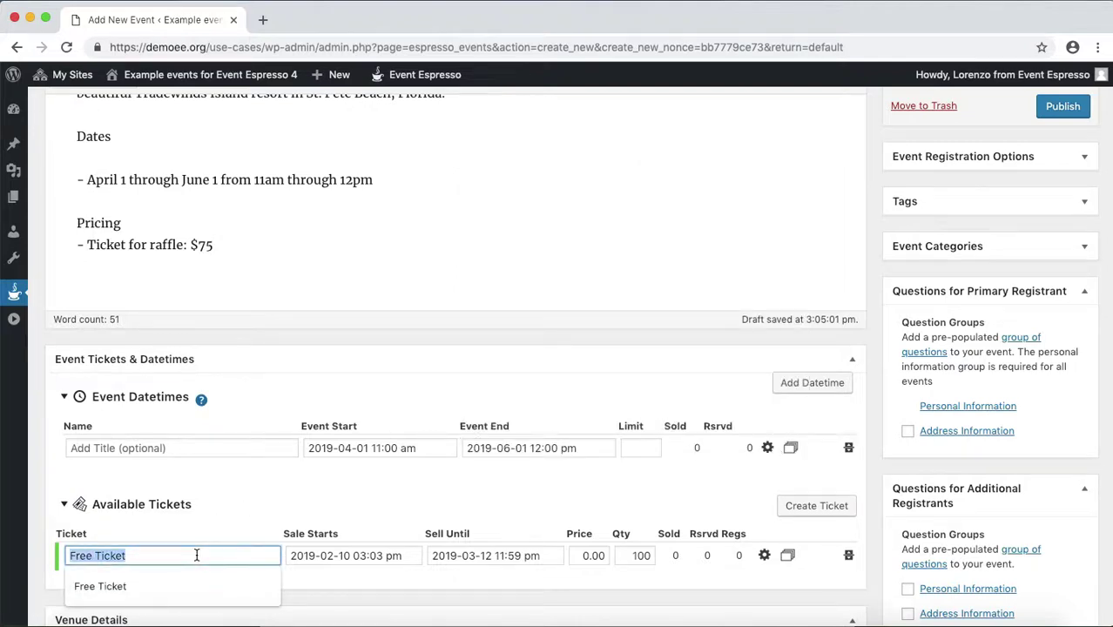
text(Ticket for ra)
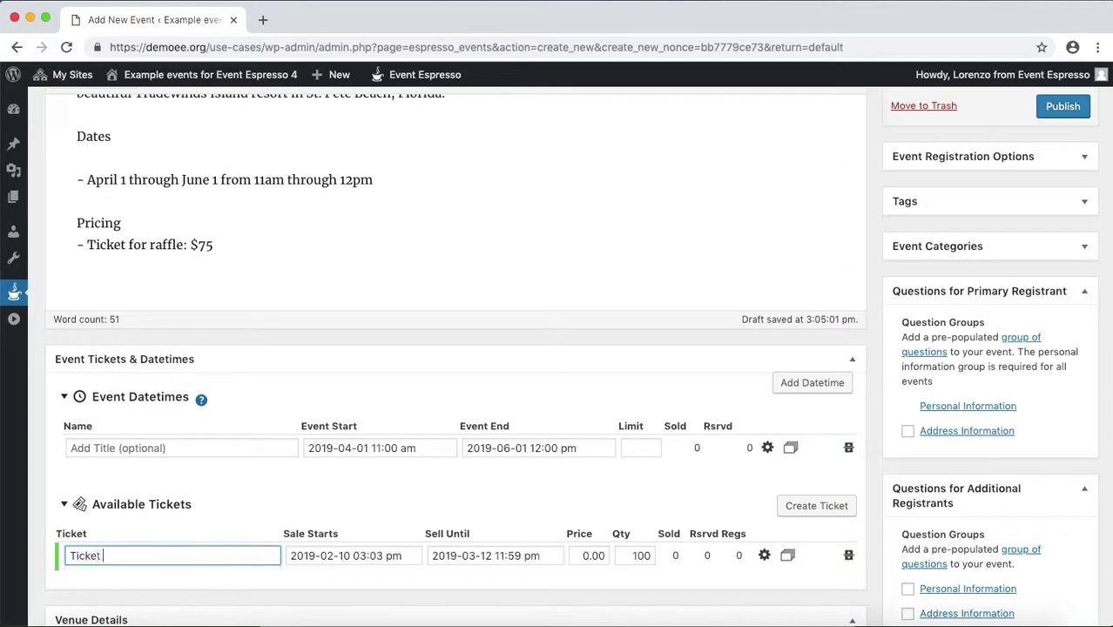
text(ffle)
- Set the raffle ticket's sell-until date to June 1, 2019 at 11:00 am
click(479, 555)
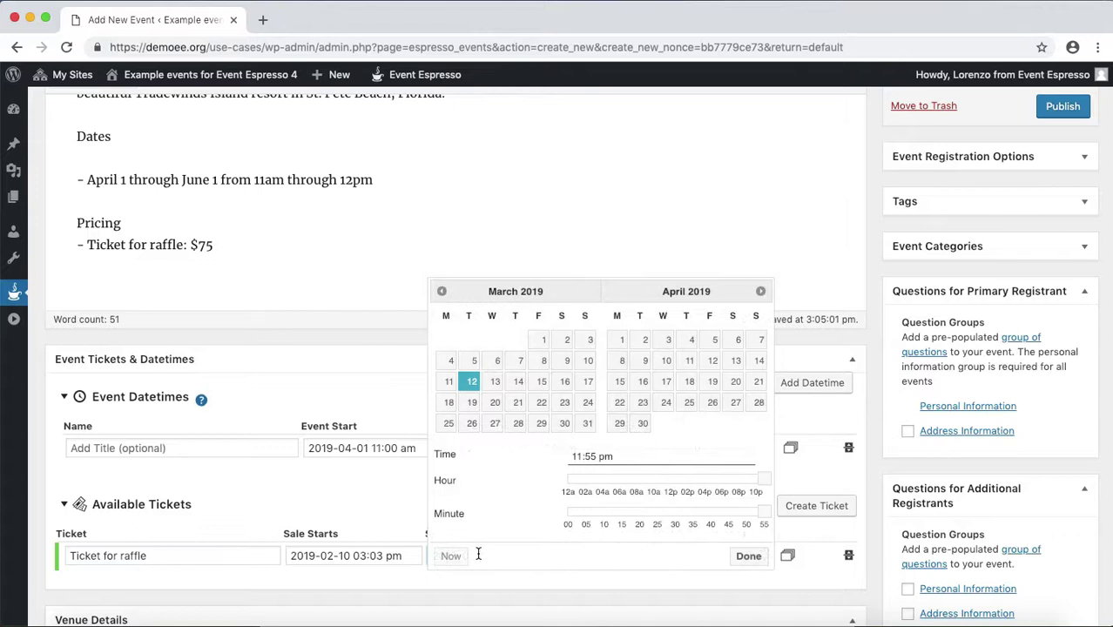
click(760, 291)
click(761, 291)
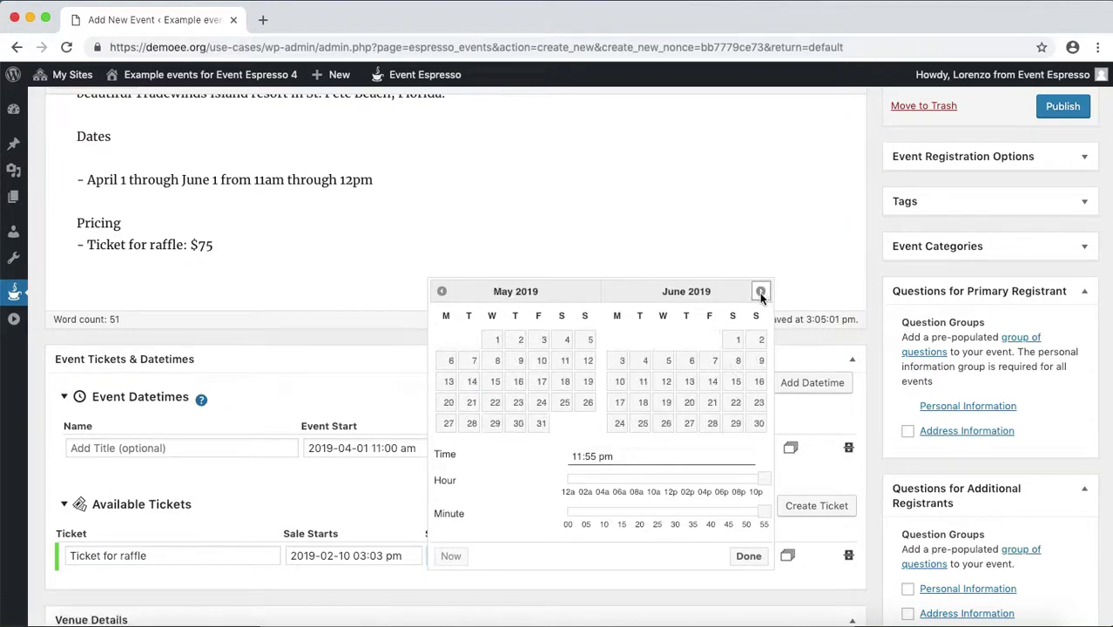
click(737, 343)
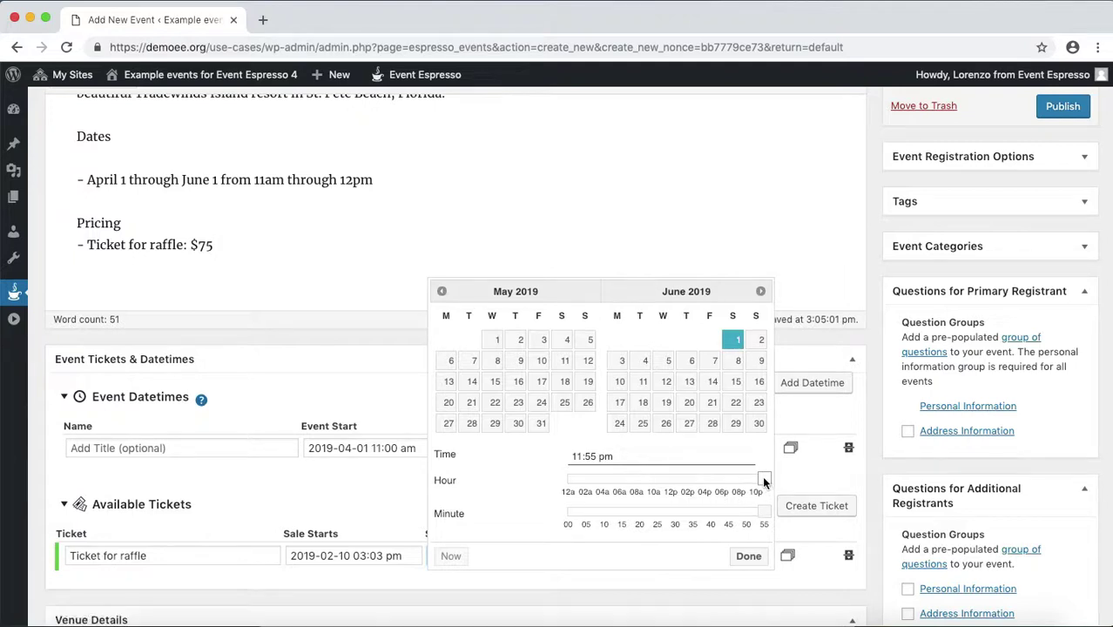
drag(764, 481, 656, 487)
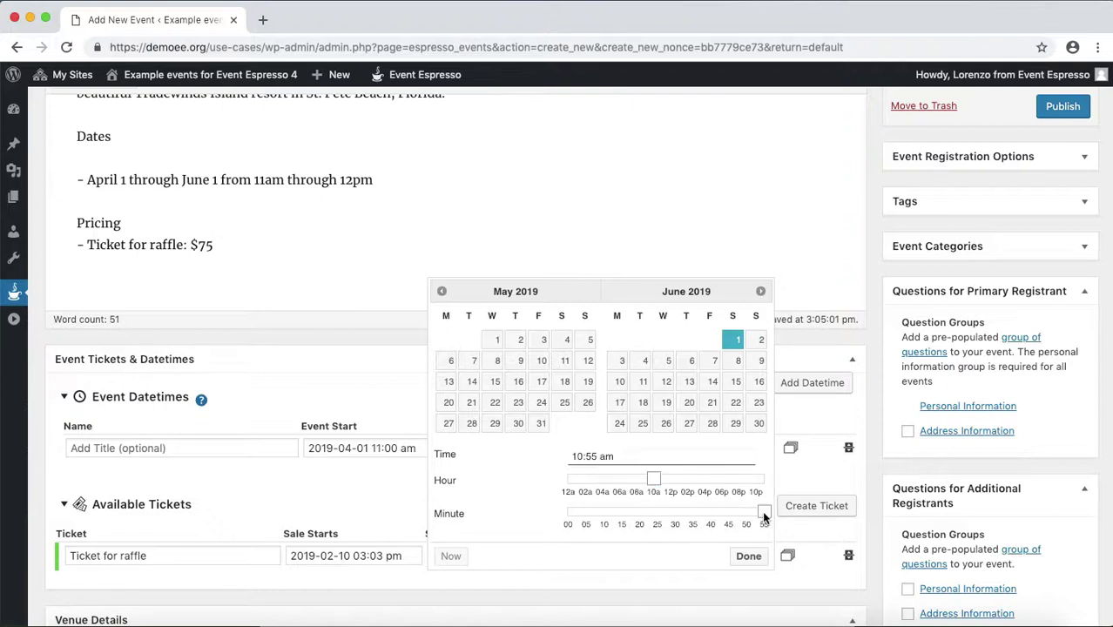
drag(764, 513, 693, 514)
drag(654, 478, 660, 481)
drag(693, 513, 568, 513)
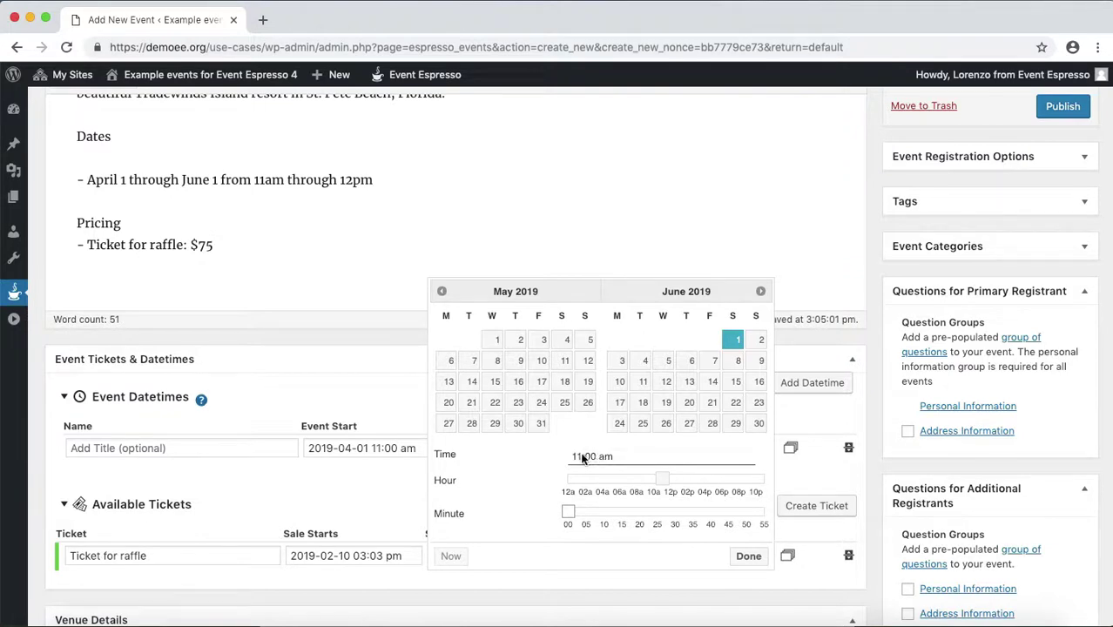
click(747, 557)
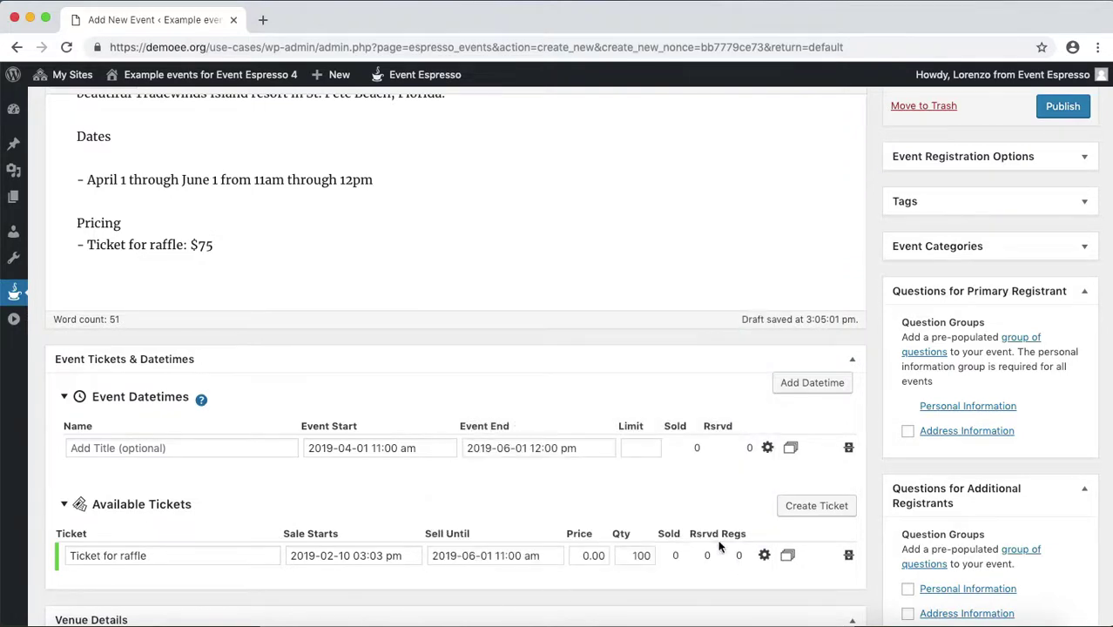
- Set the raffle ticket's price to 75 and clear its quantity so the field is blank
click(595, 555)
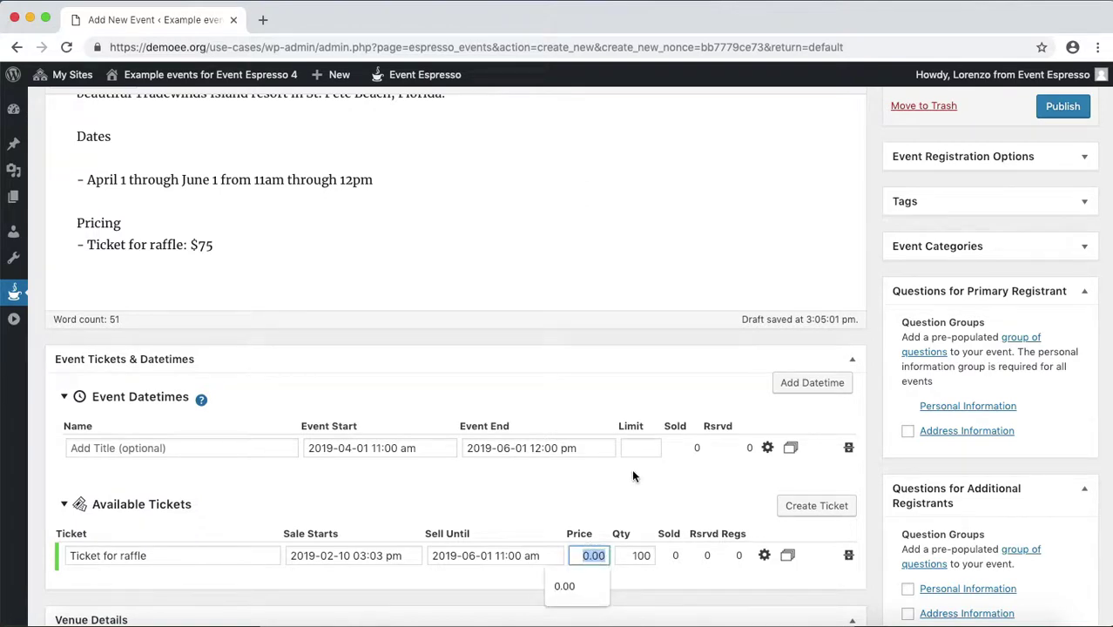
text(75)
click(642, 555)
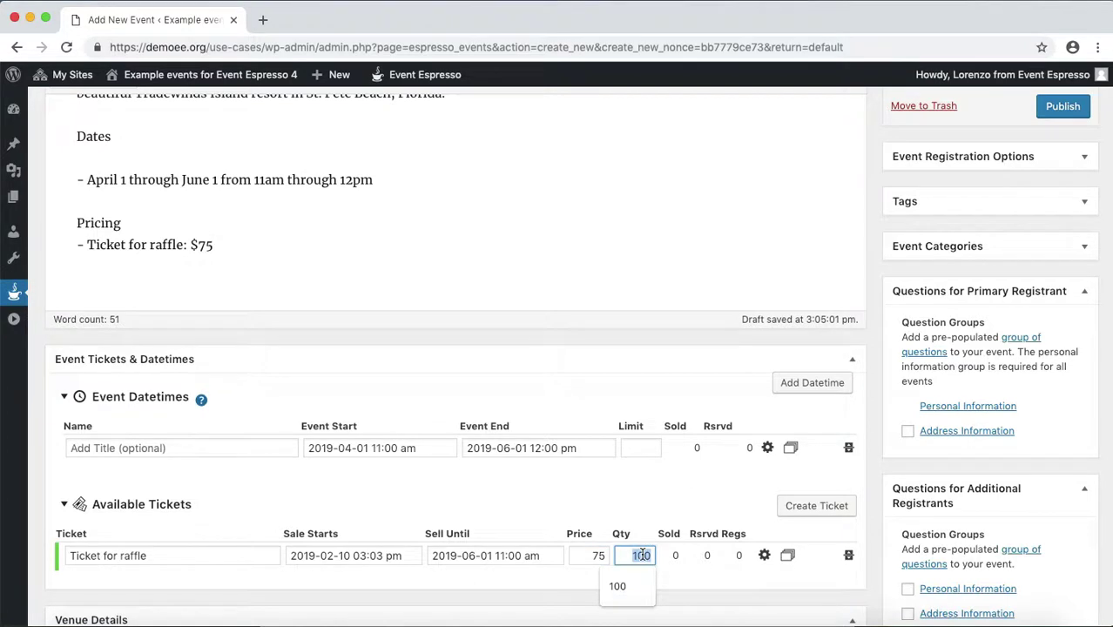
key(BackSpace)
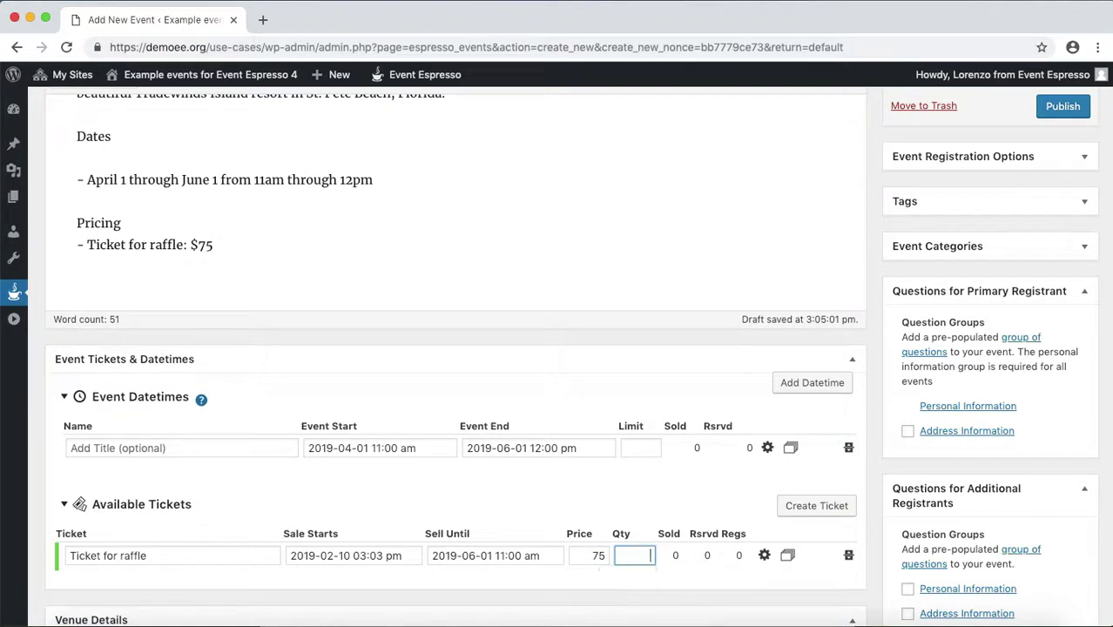
click(646, 519)
- Save the event as a draft and open its preview page in a new browser tab
scroll(875, 432, up, 5)
scroll(876, 434, up, 3)
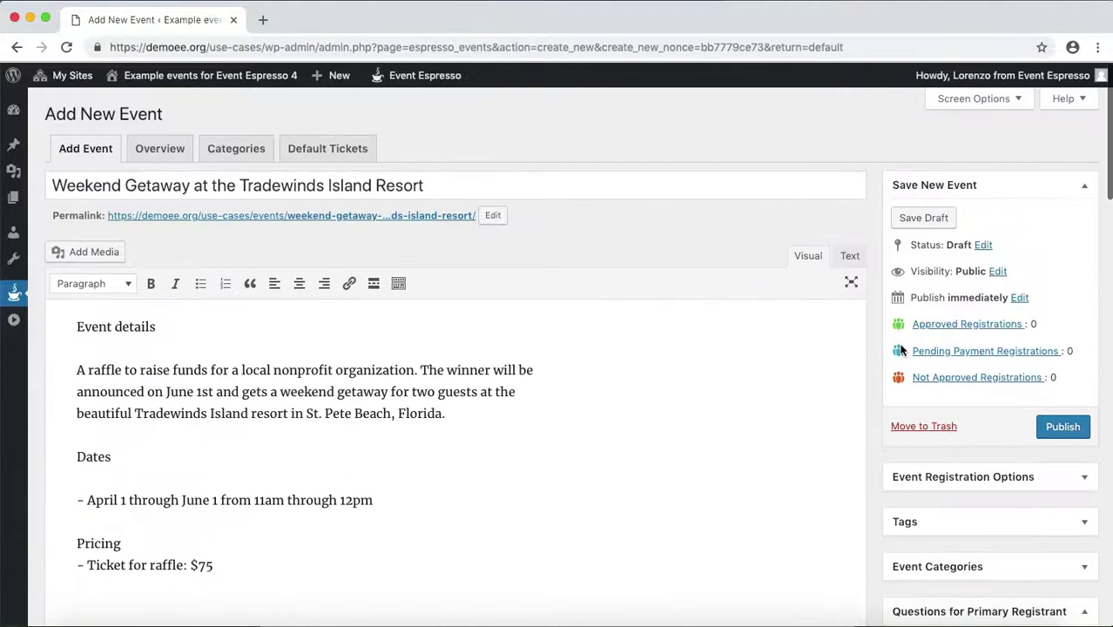
click(932, 220)
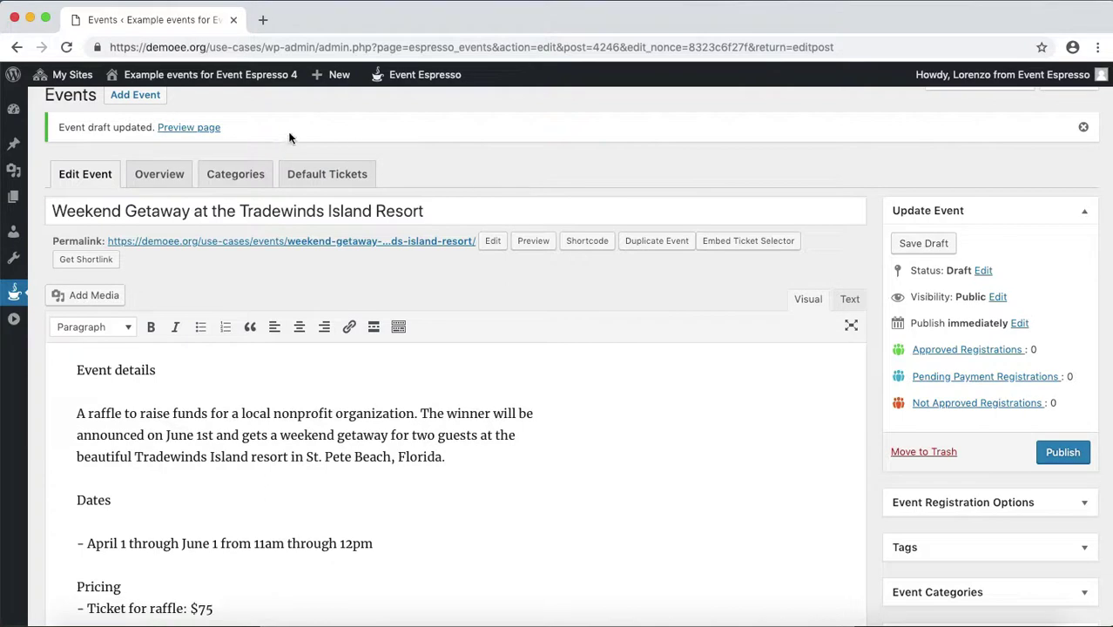
right_click(200, 127)
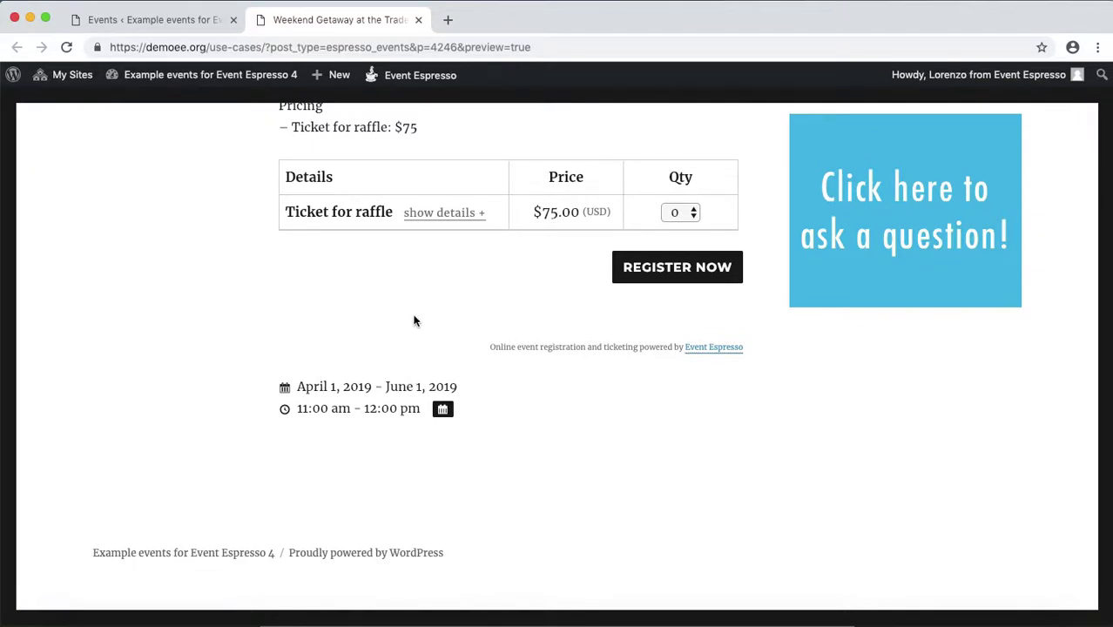
- Choose a quantity of 5 for the raffle ticket in the event preview's ticket selector
click(689, 214)
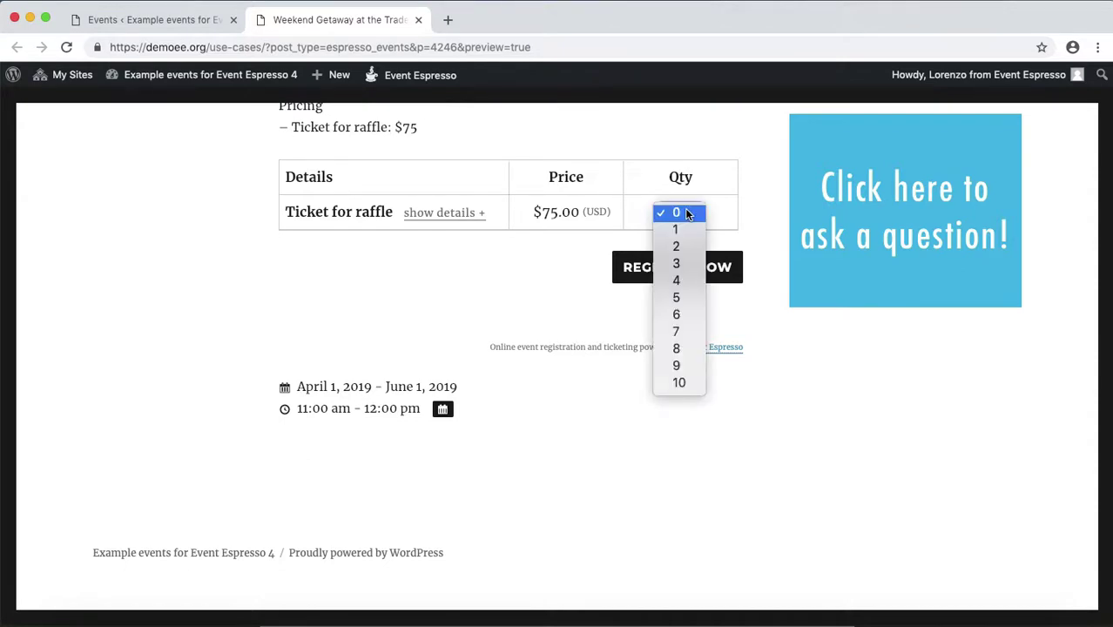
click(688, 299)
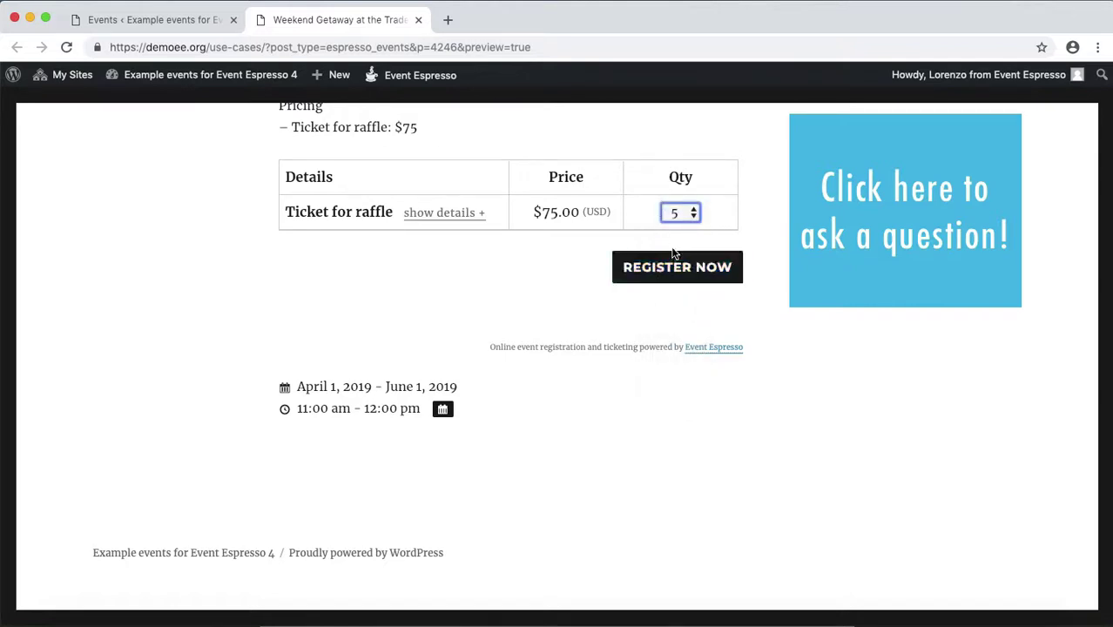
click(552, 253)
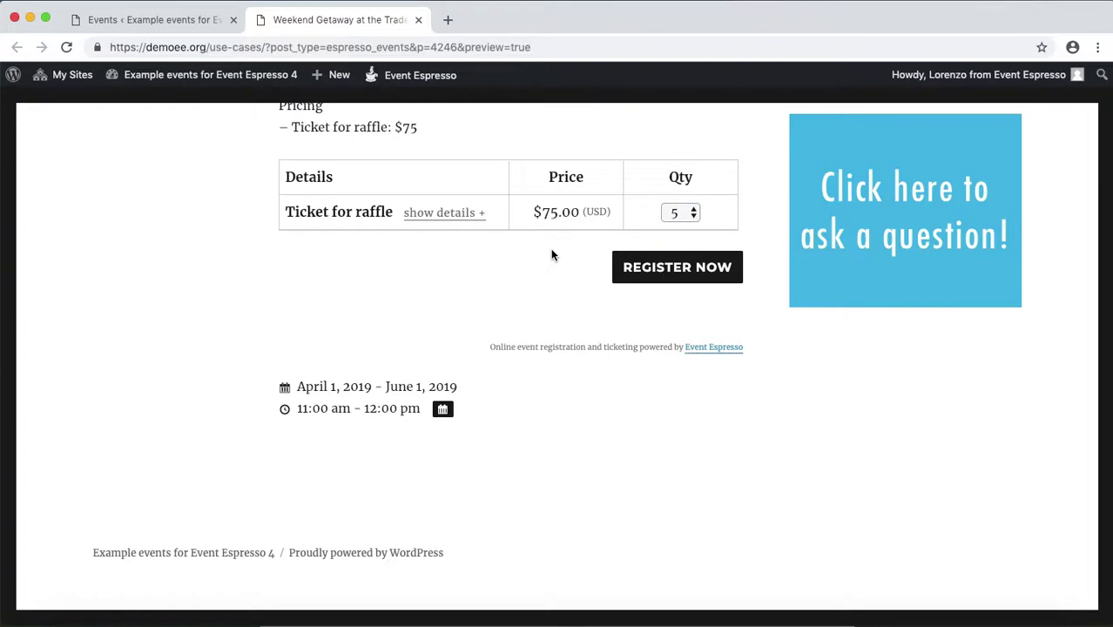